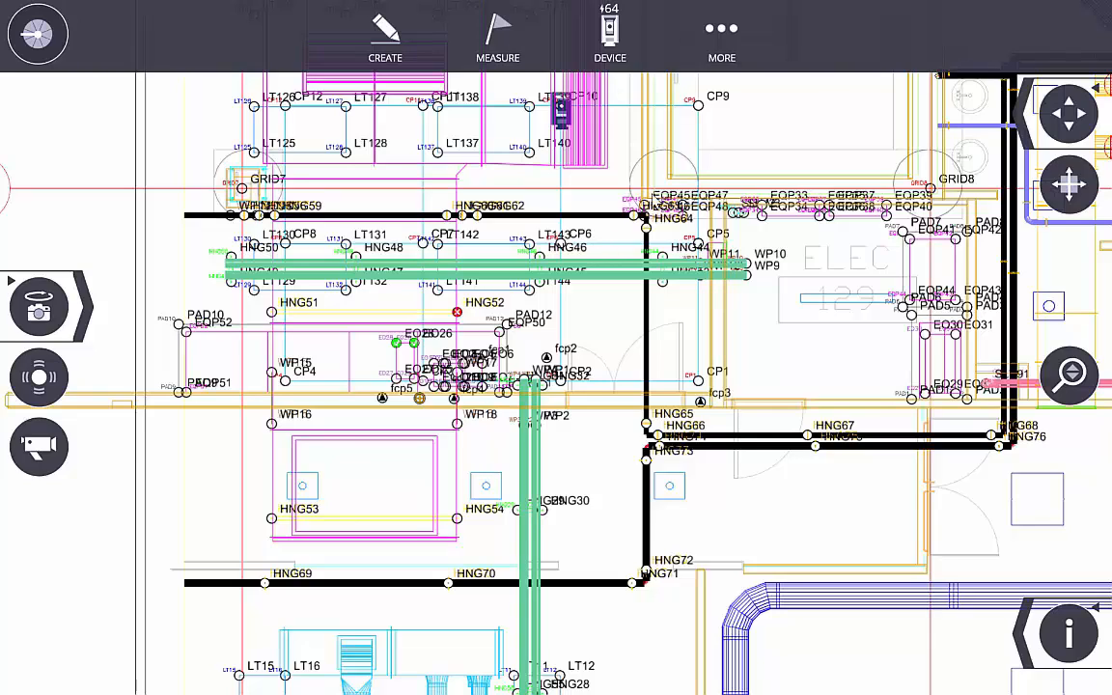
- Open the job export screen through MORE > JOBS, which defaults to Design points as CSV
left_click(665, 33)
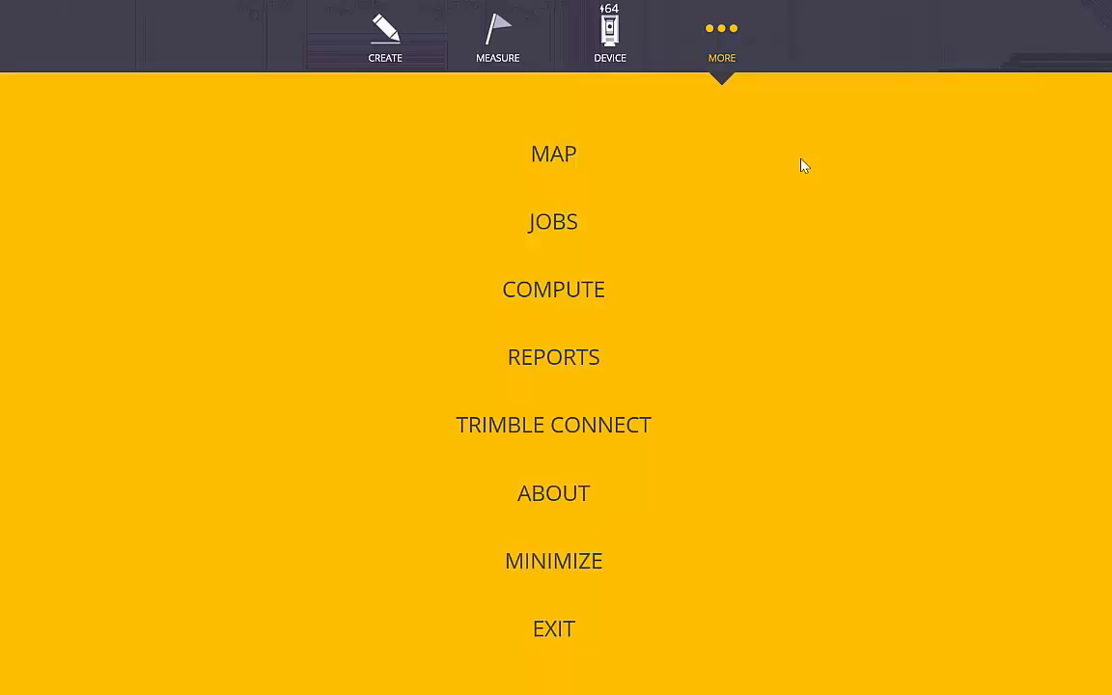
left_click(560, 223)
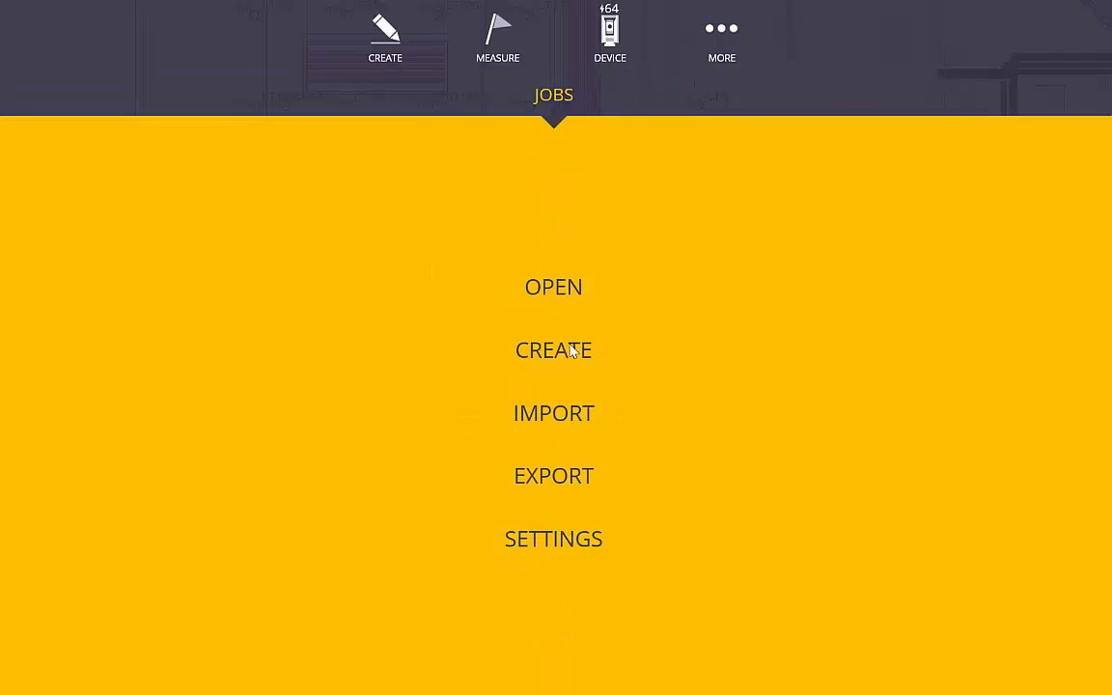
left_click(574, 482)
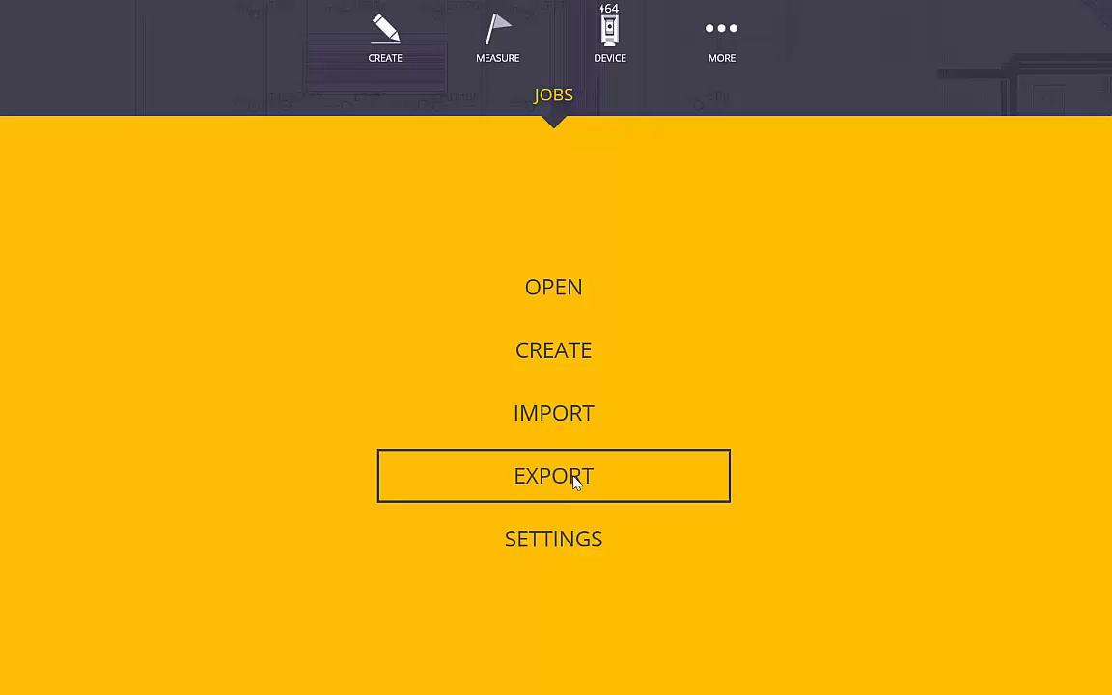
left_click(574, 482)
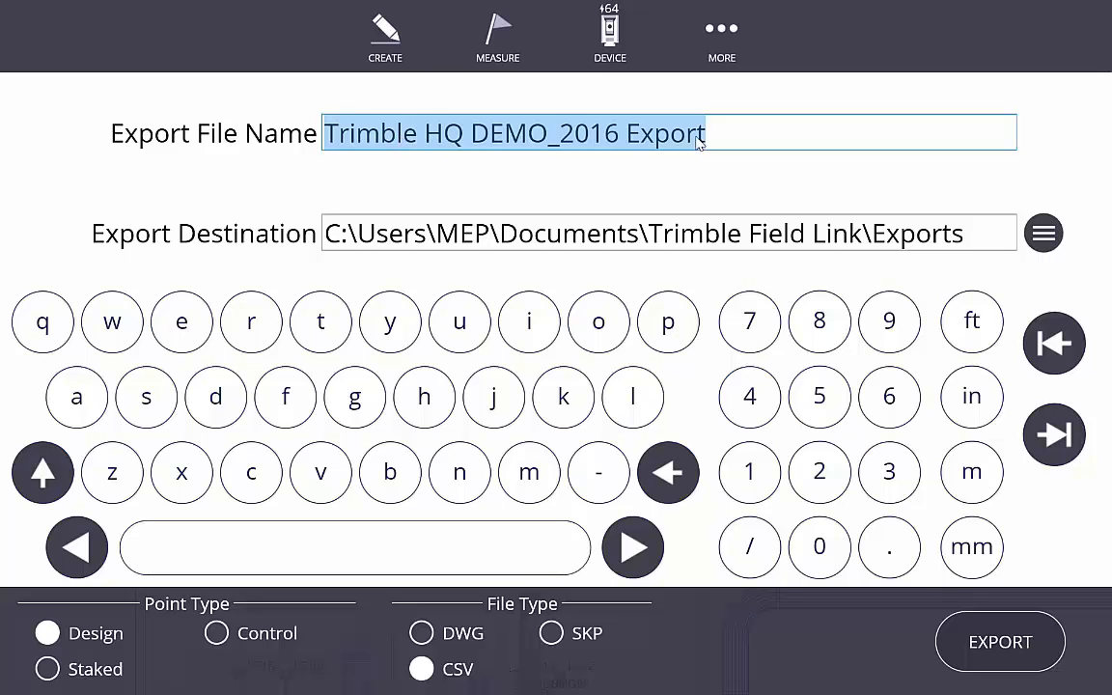
- Enter 'Today' as the export file name, check the drives, and keep the Trimble Field Link Exports folder
type("Today")
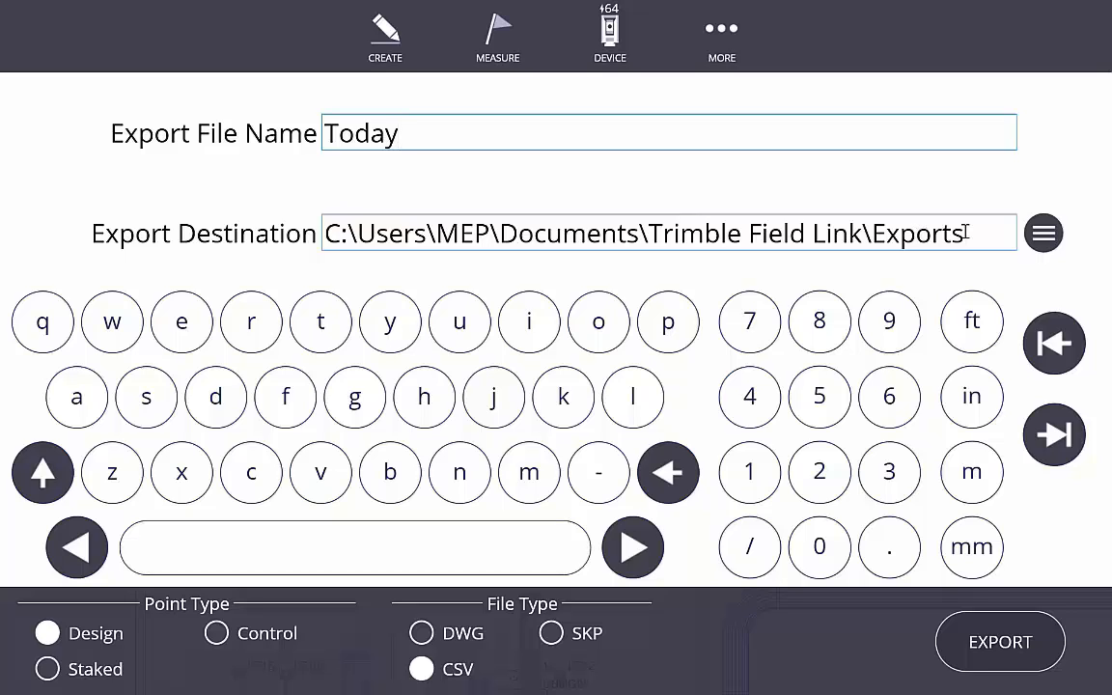
left_click(1052, 235)
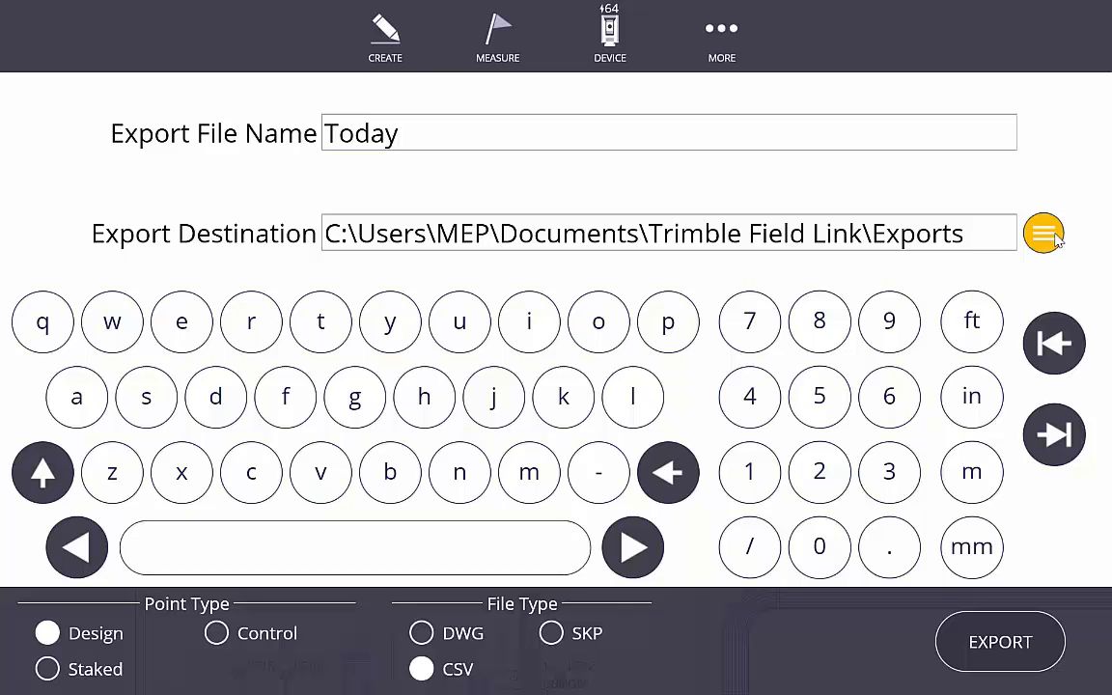
left_click(1050, 238)
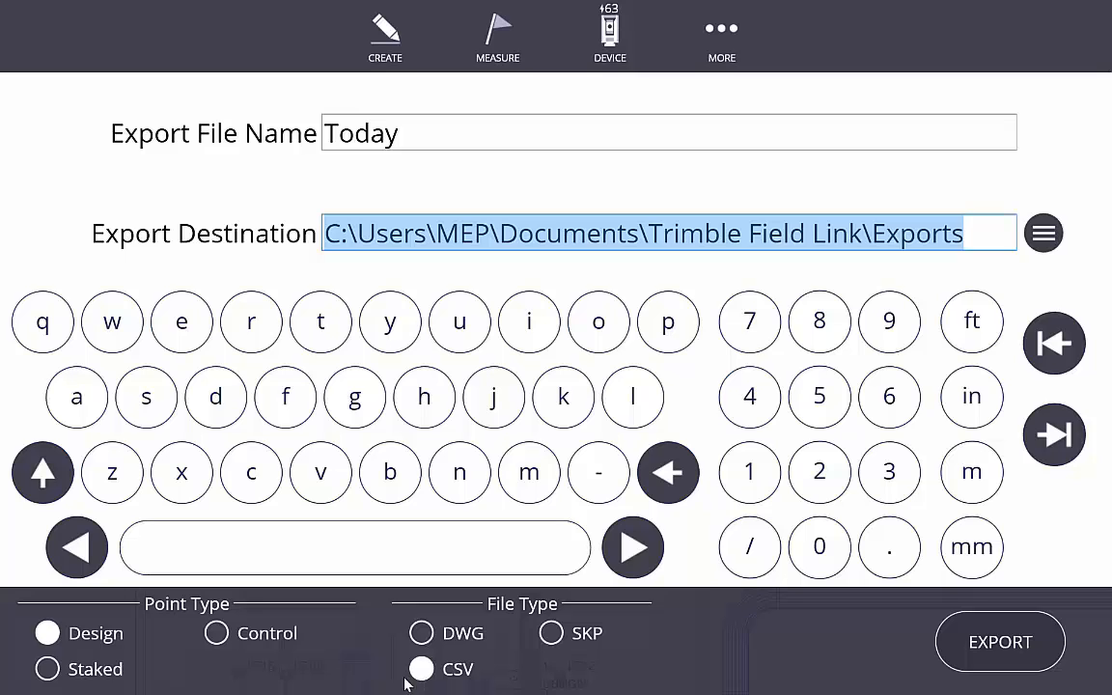
- Export Staked points as the 'Today' CSV and close the File exported banner
left_click(48, 670)
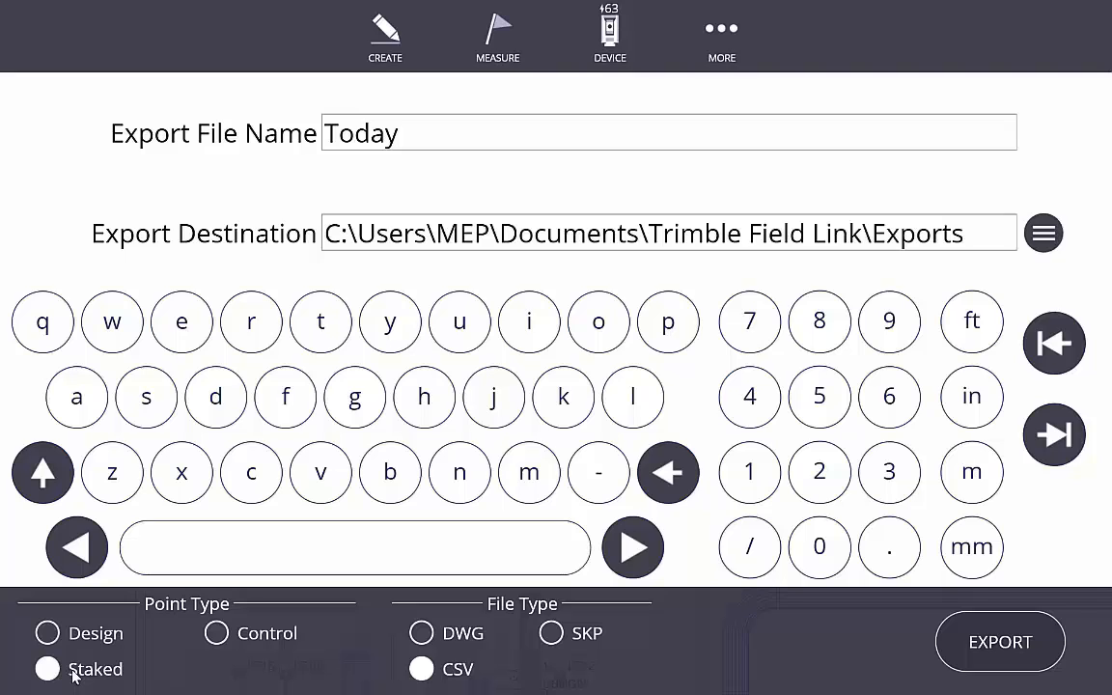
left_click(967, 655)
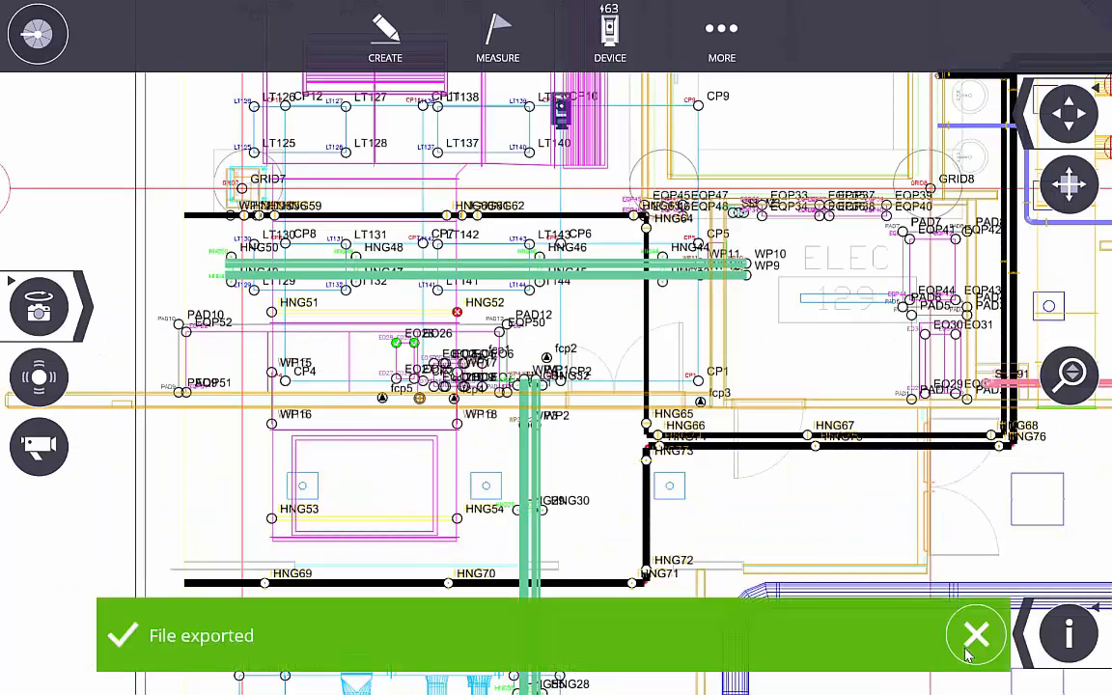
left_click(969, 649)
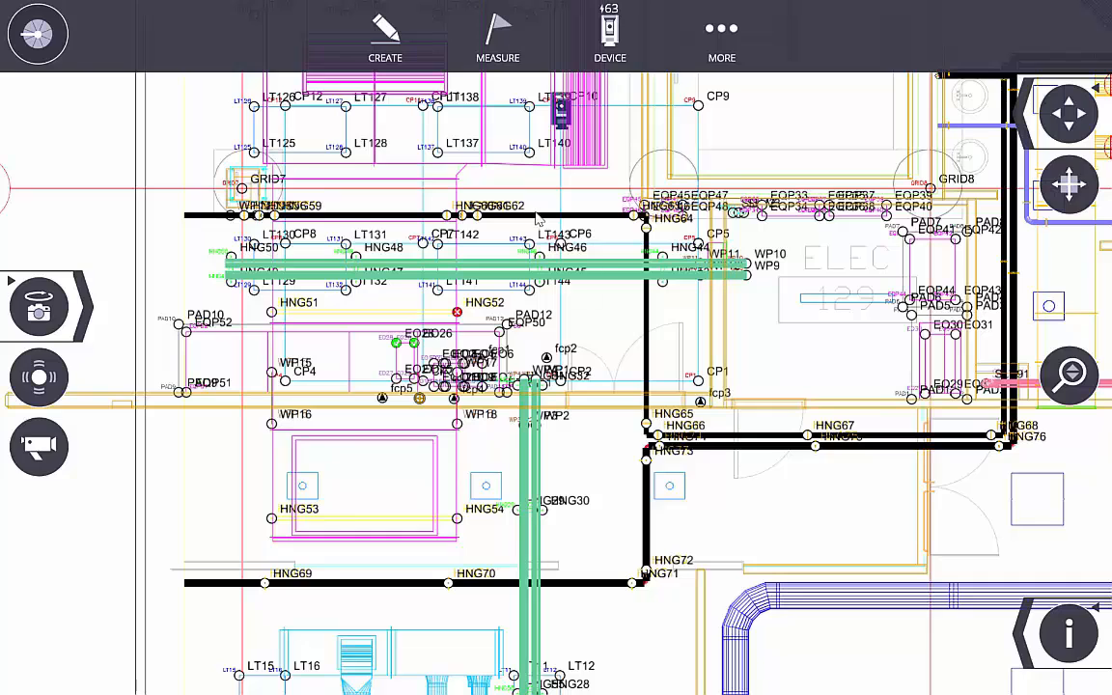
- Minimize Field Link, find Today.csv in the Trimble Field Link Exports folder, then switch back to Field Link
left_click(722, 38)
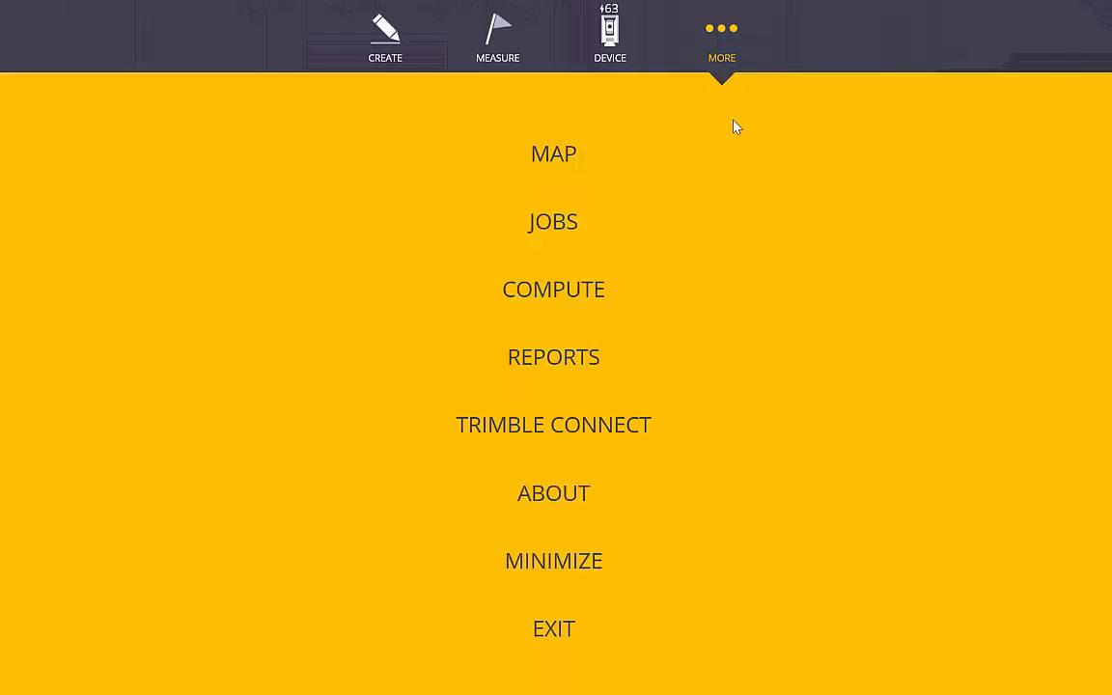
left_click(583, 563)
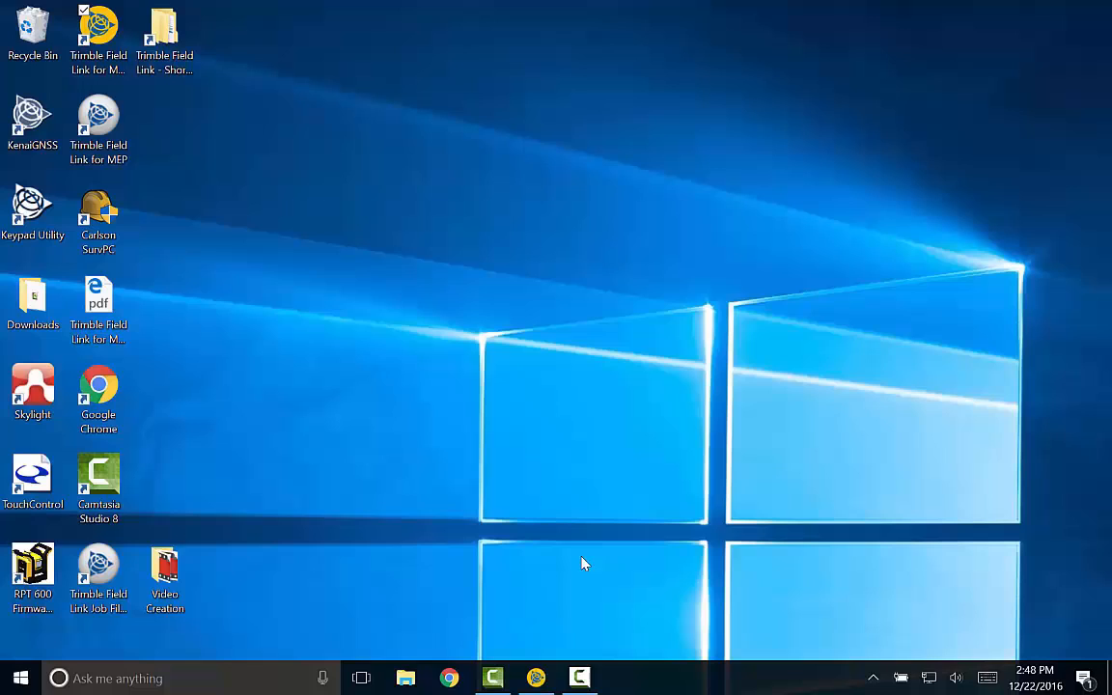
left_click(166, 34)
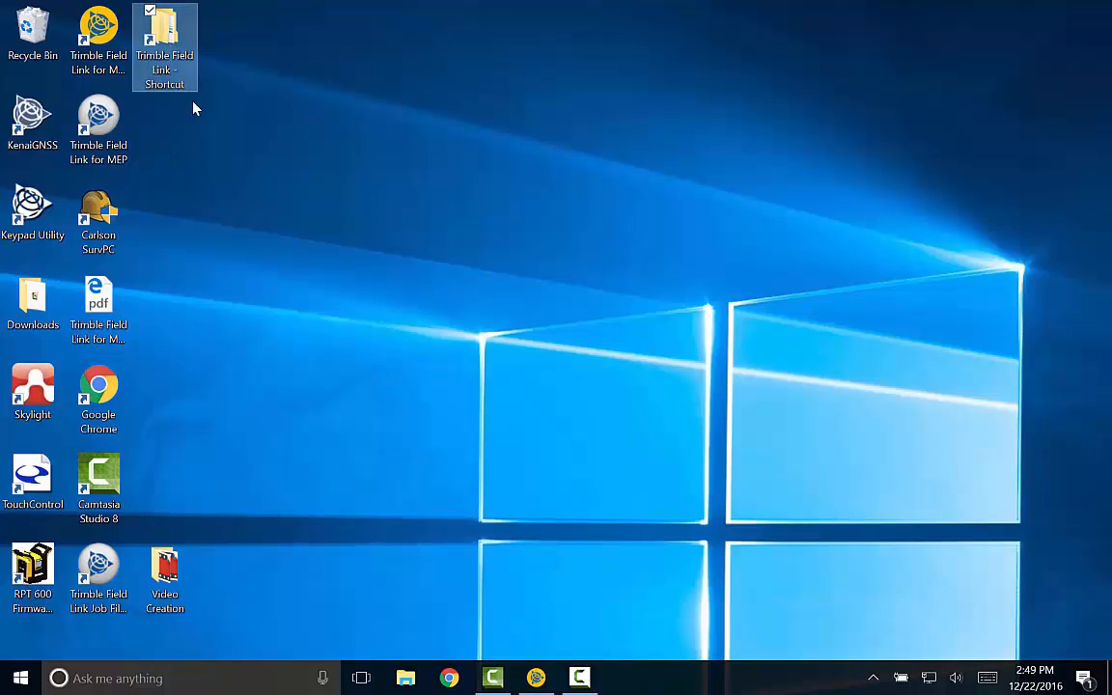
left_click(167, 35)
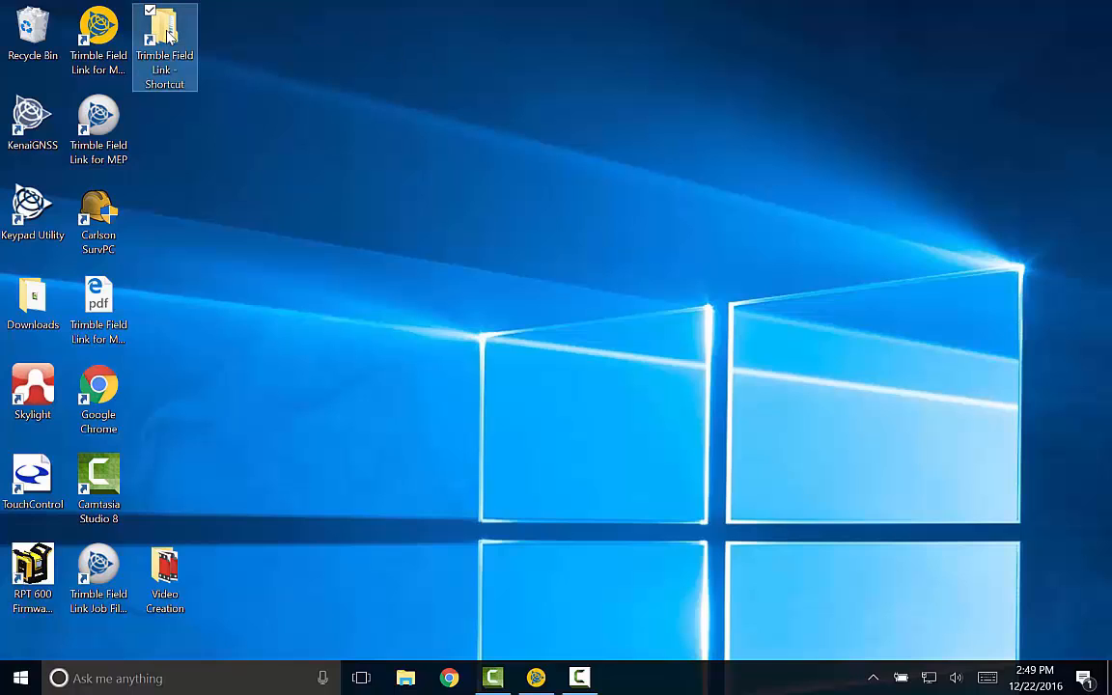
double_click(167, 35)
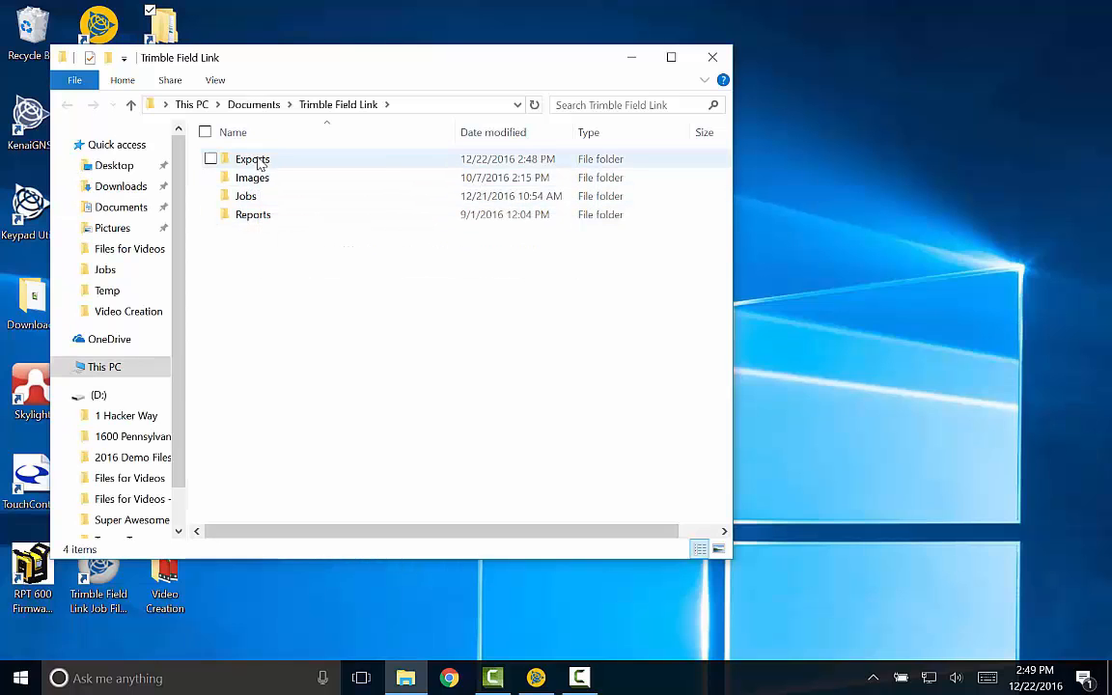
left_click(261, 164)
double_click(266, 165)
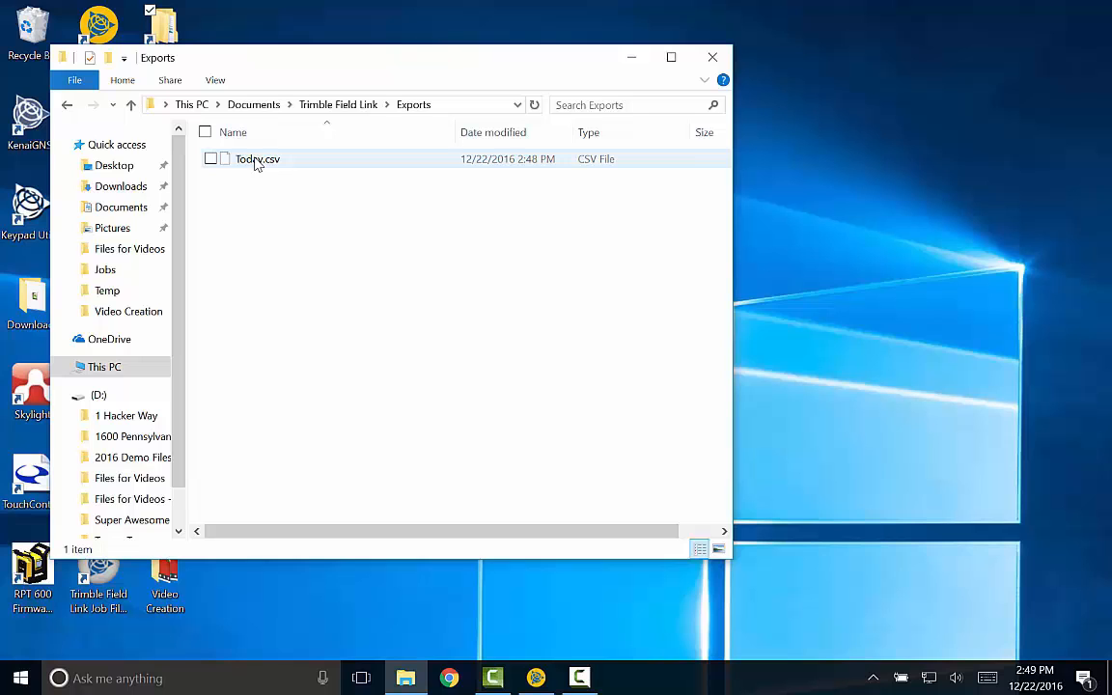
left_click(533, 676)
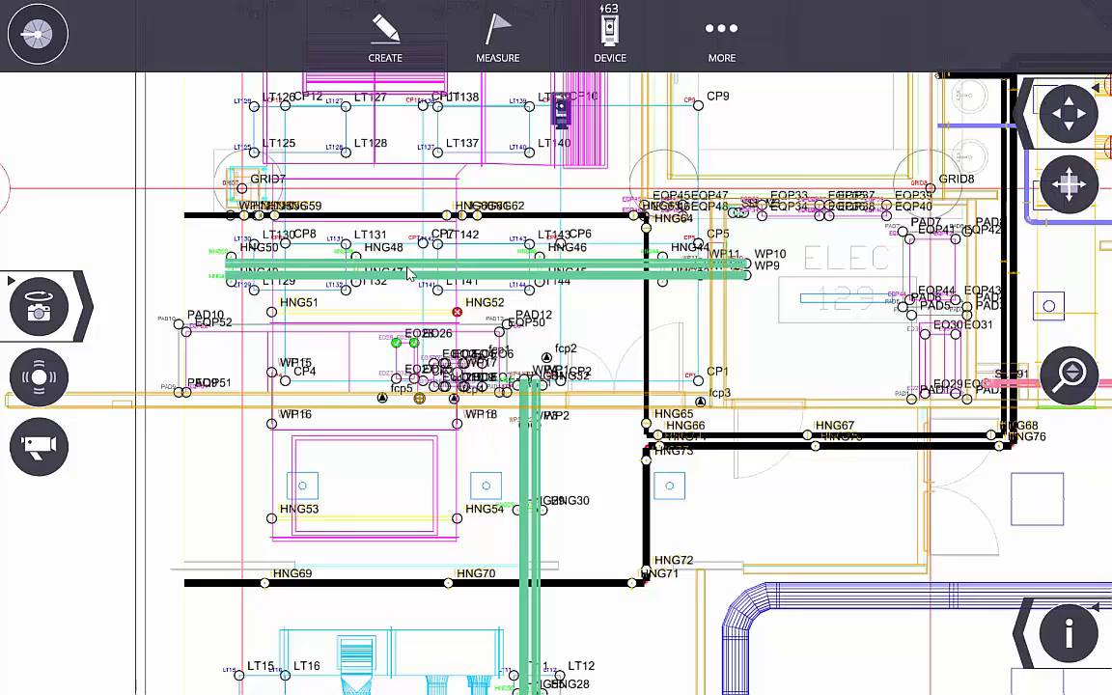
- Reopen the job export screen, set Point Type to Control, and select the default file name
left_click(734, 35)
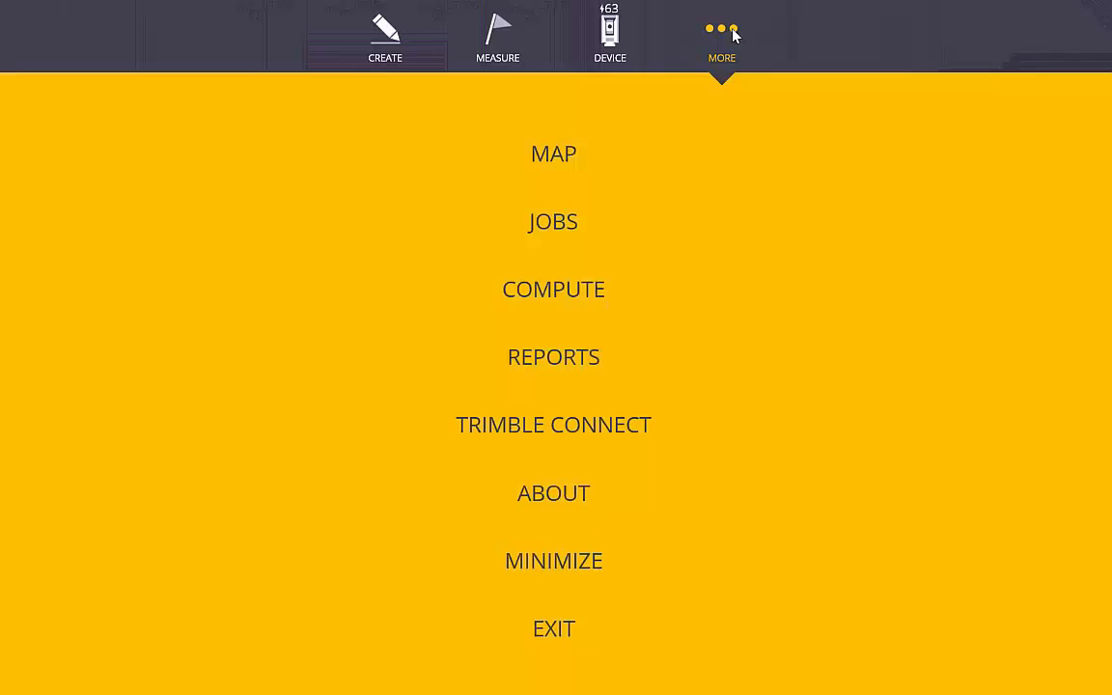
left_click(571, 224)
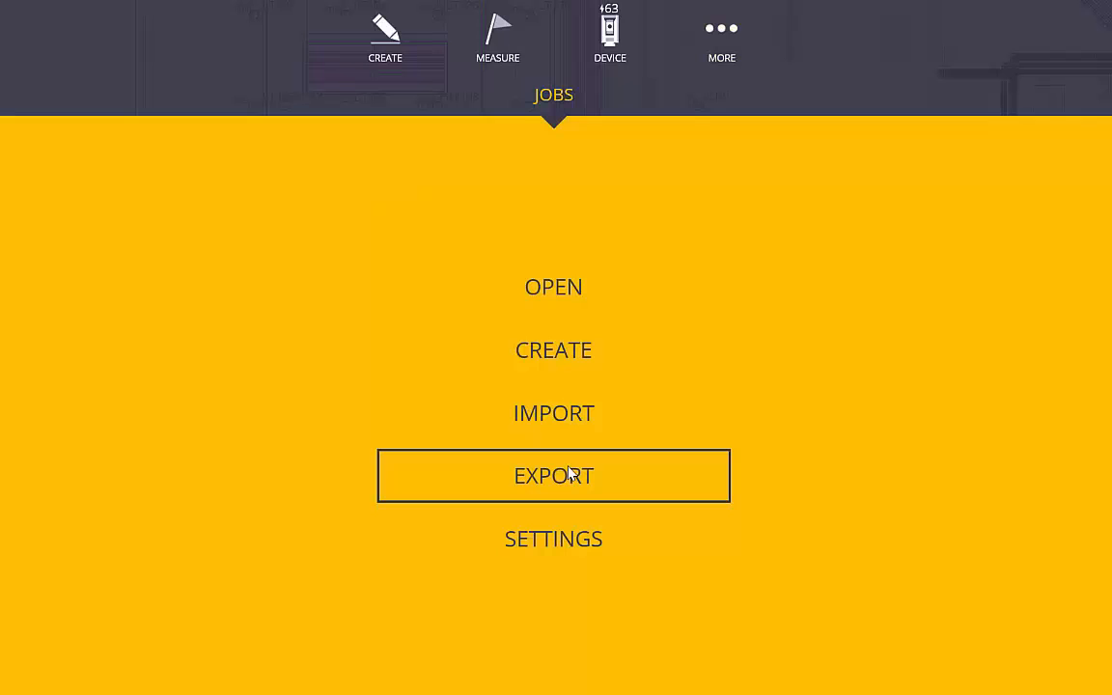
left_click(570, 473)
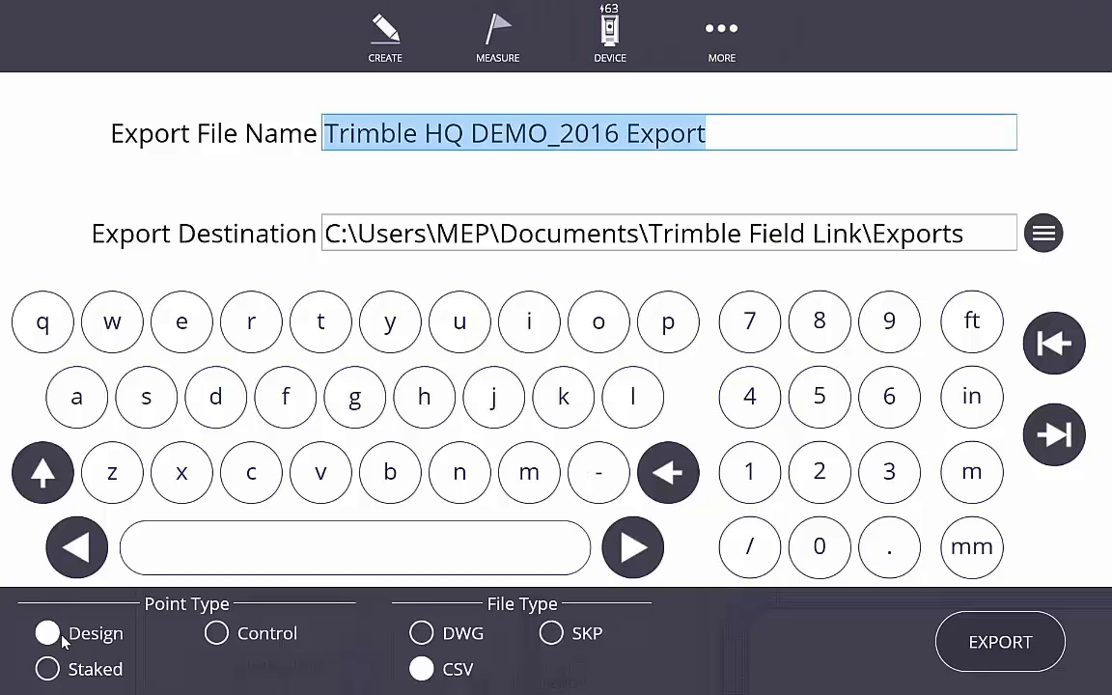
left_click(218, 635)
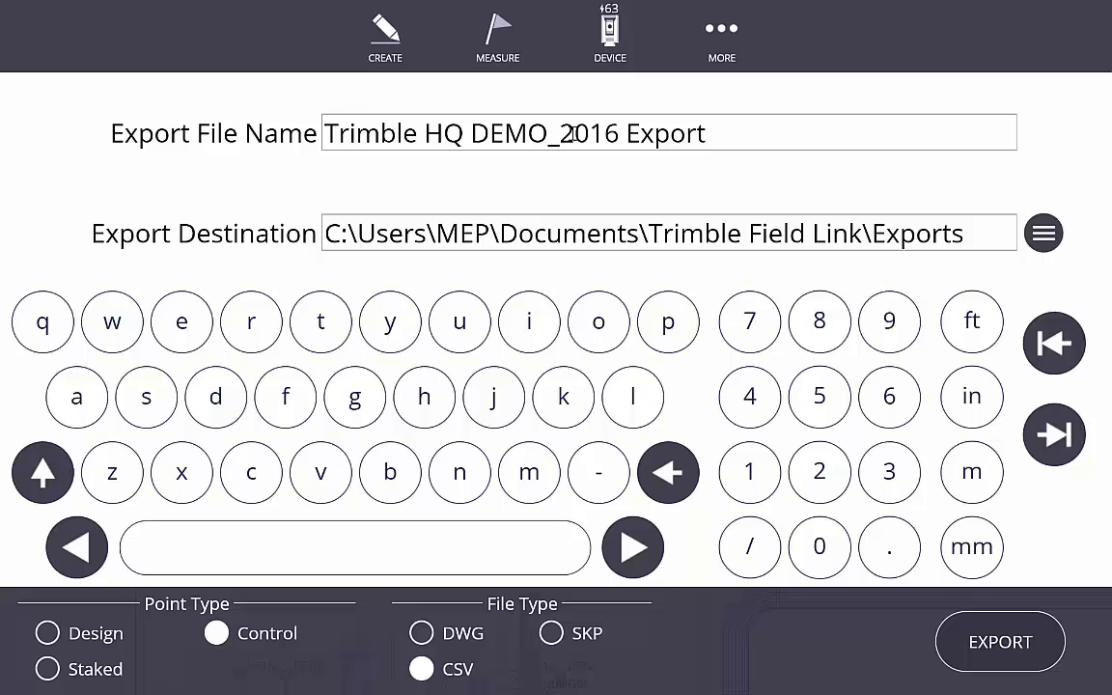
left_click(746, 133)
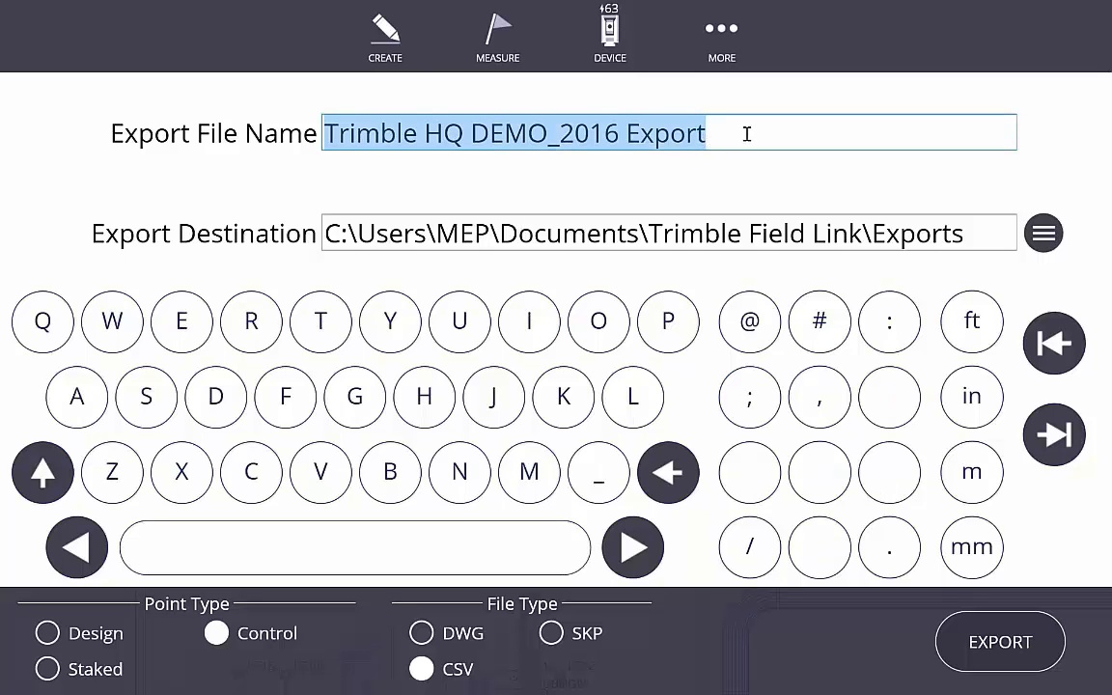
- Replace the file name with 'Control points for Job'
type("Control p")
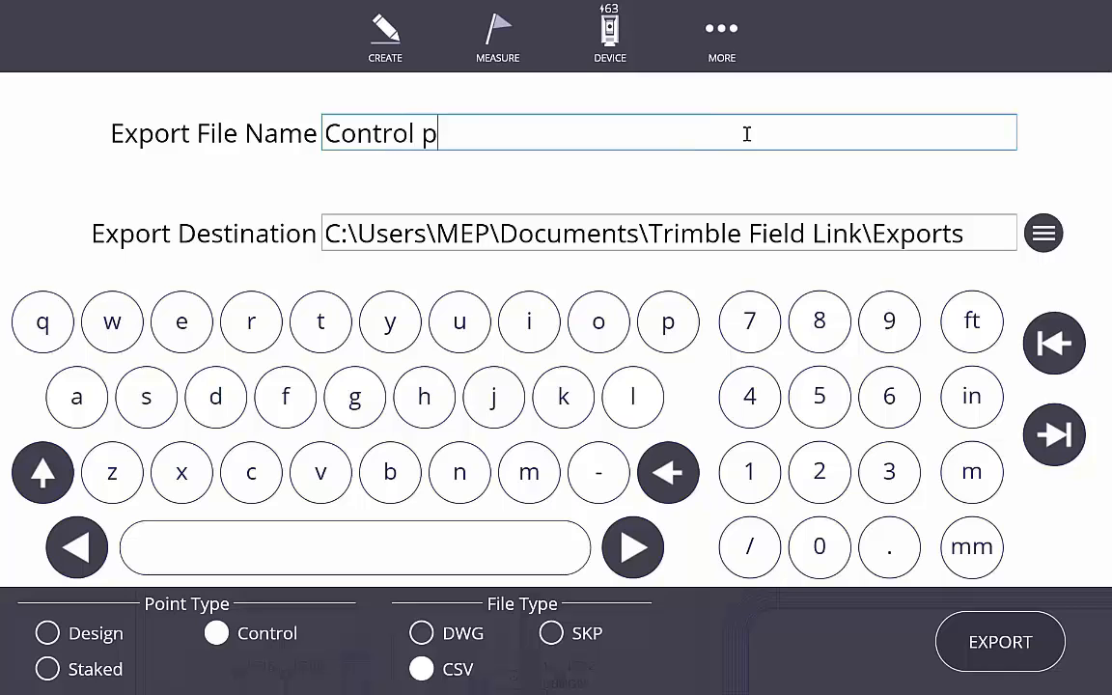
type("oints f")
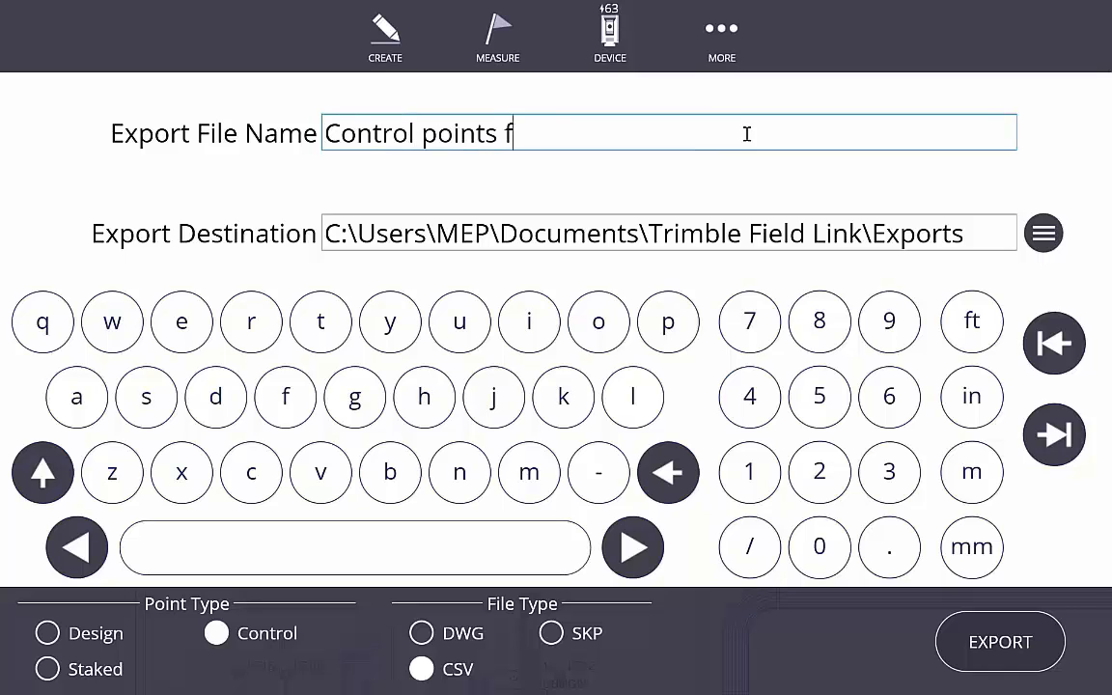
type("or Job")
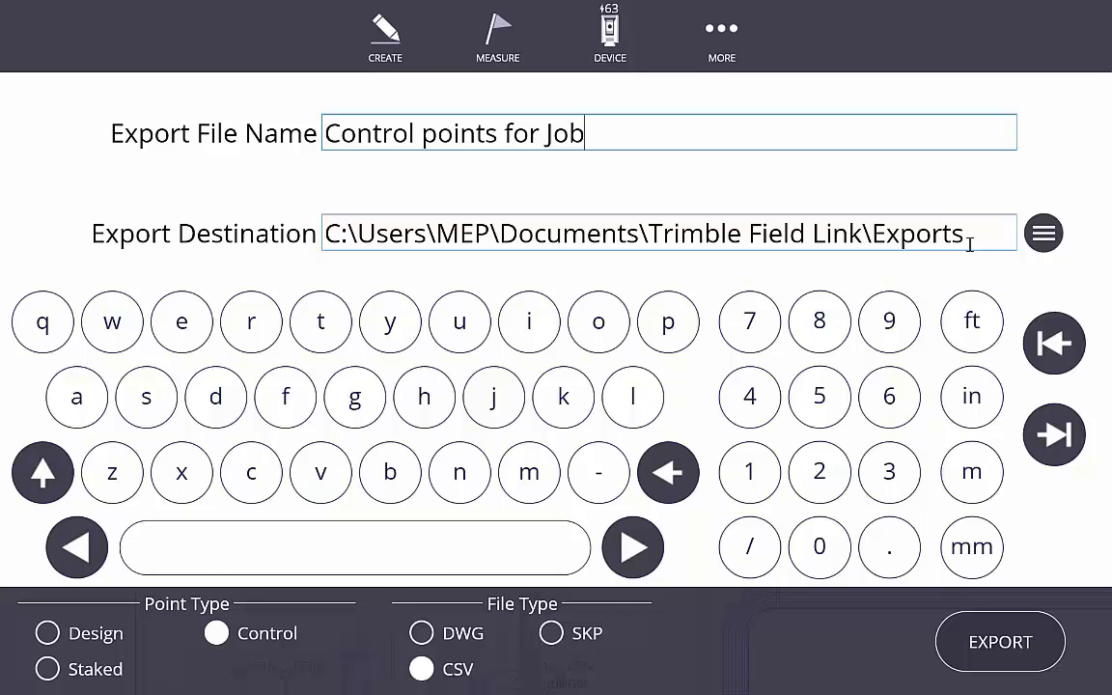
- Export the 'Control points for Job' control-point CSV to the Exports folder
left_click(1000, 642)
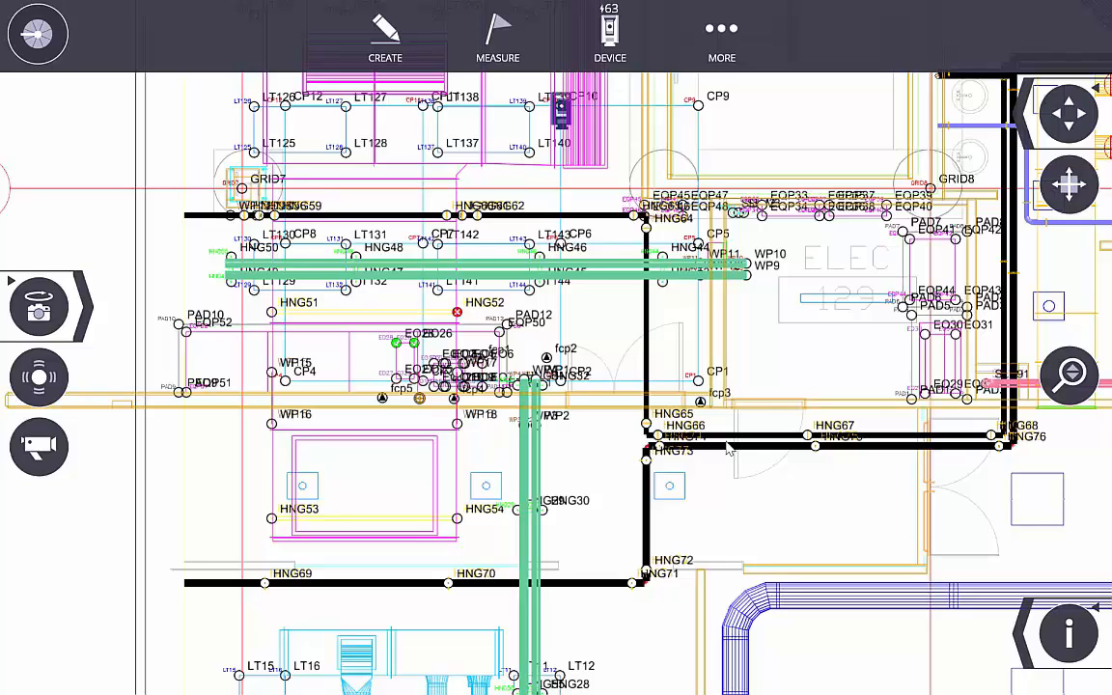
- Open the Exports folder in the JOBS > IMPORT browser and select the 'Control points for Job' file
left_click(724, 44)
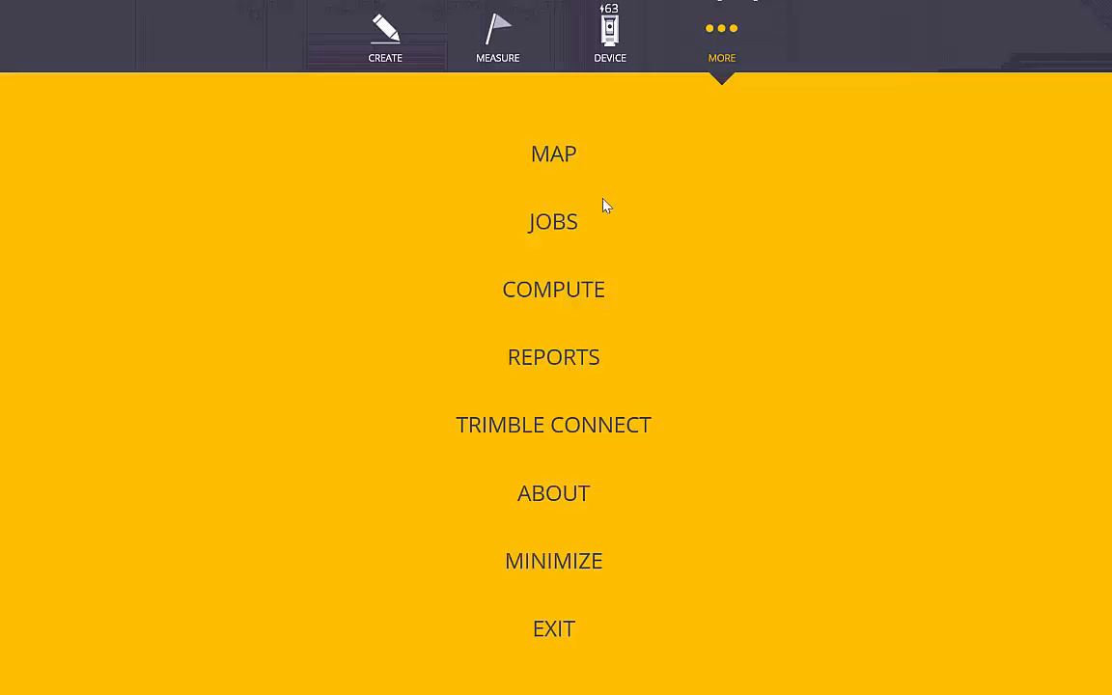
left_click(543, 220)
left_click(551, 415)
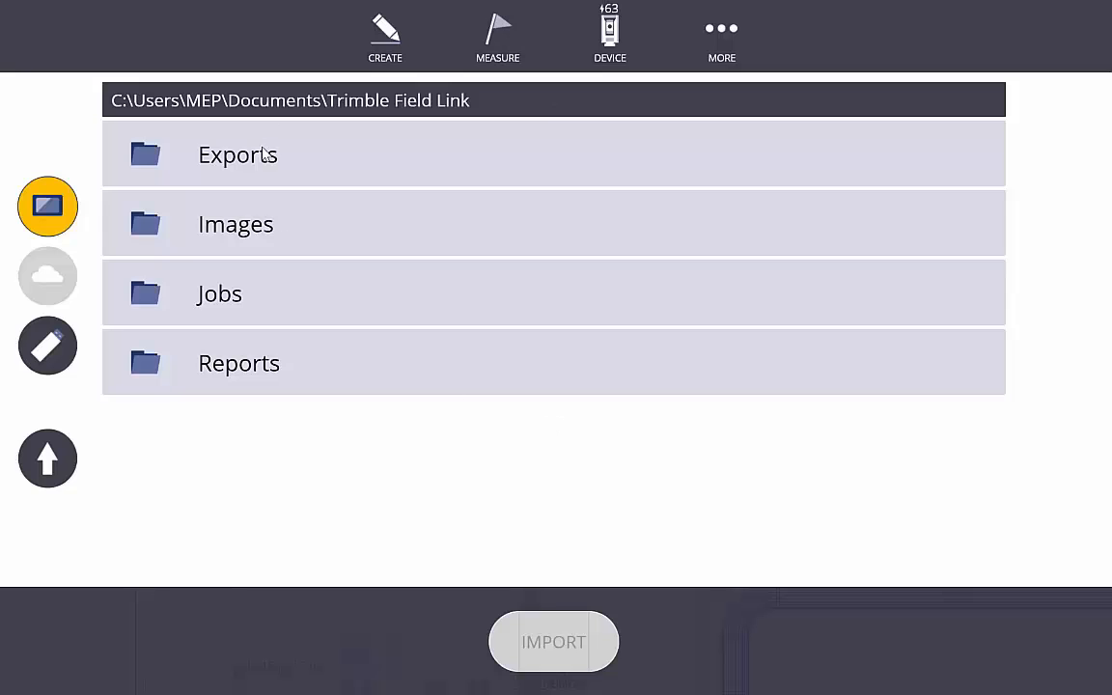
left_click(261, 155)
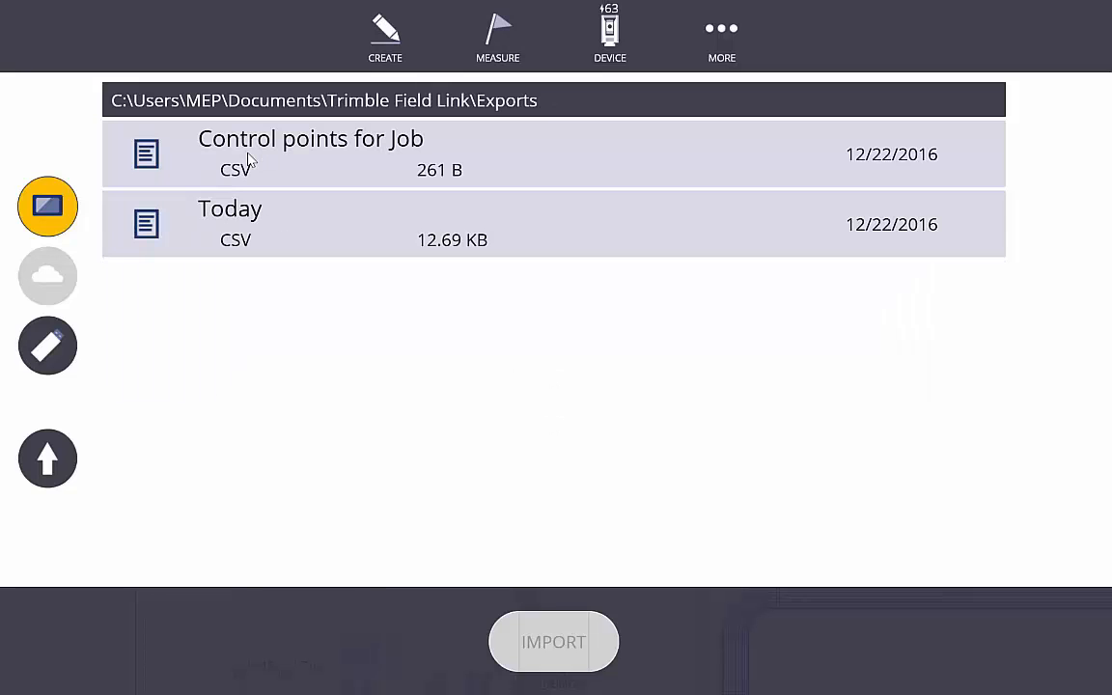
left_click(242, 159)
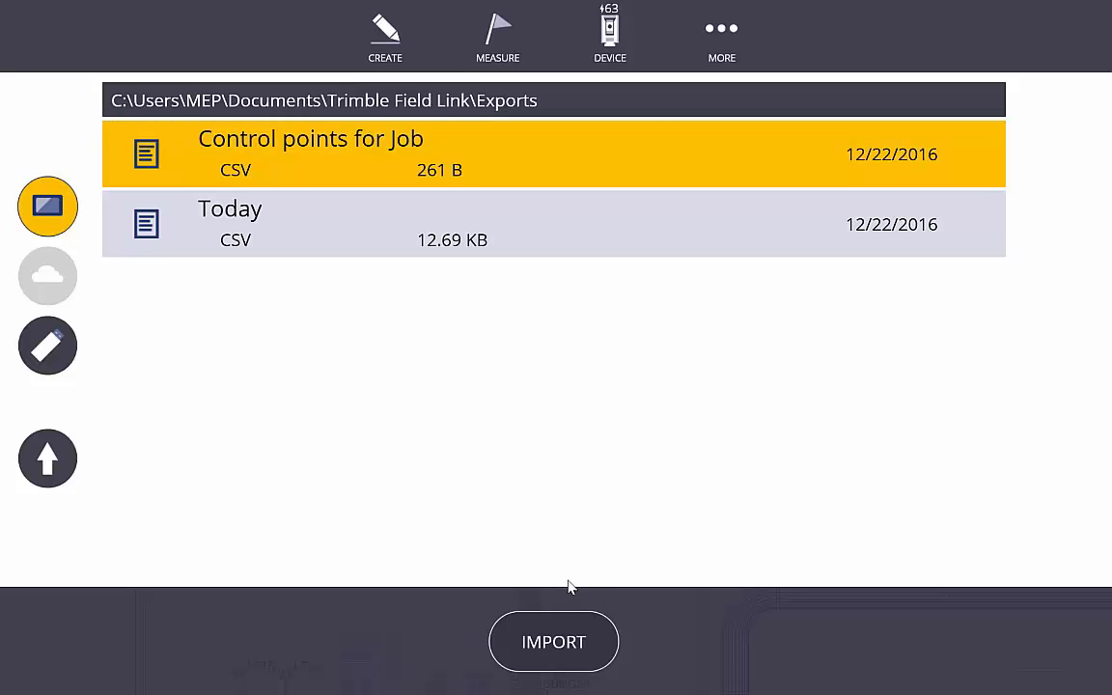
- Reopen the job export screen and change File Type from CSV to DWG
left_click(721, 41)
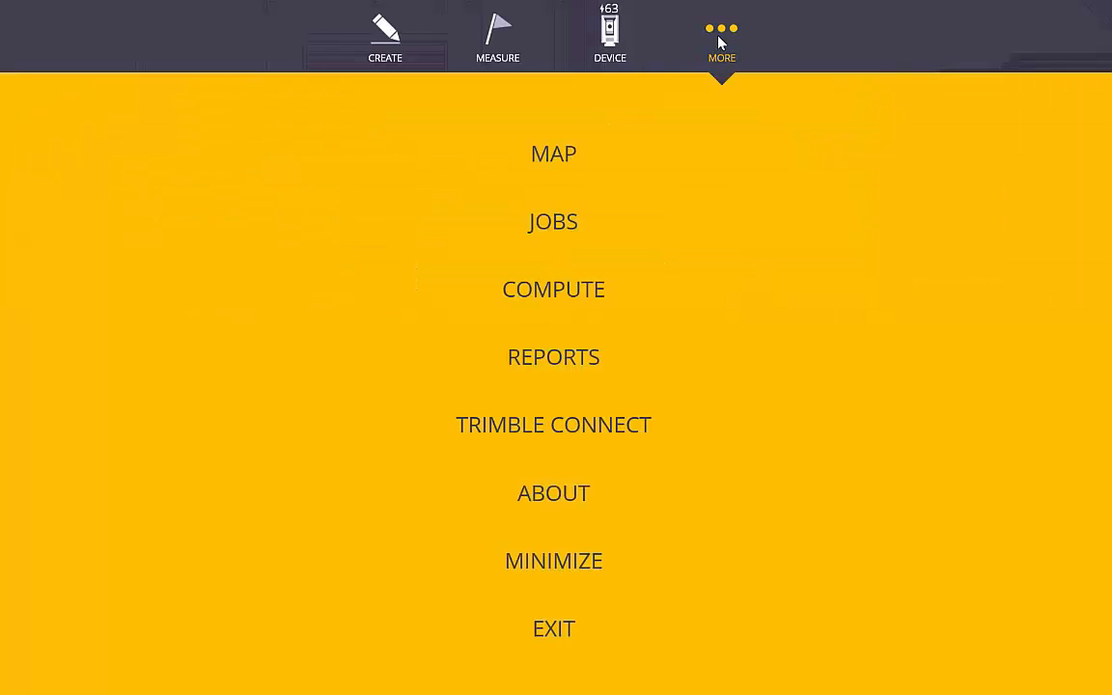
left_click(560, 229)
left_click(583, 486)
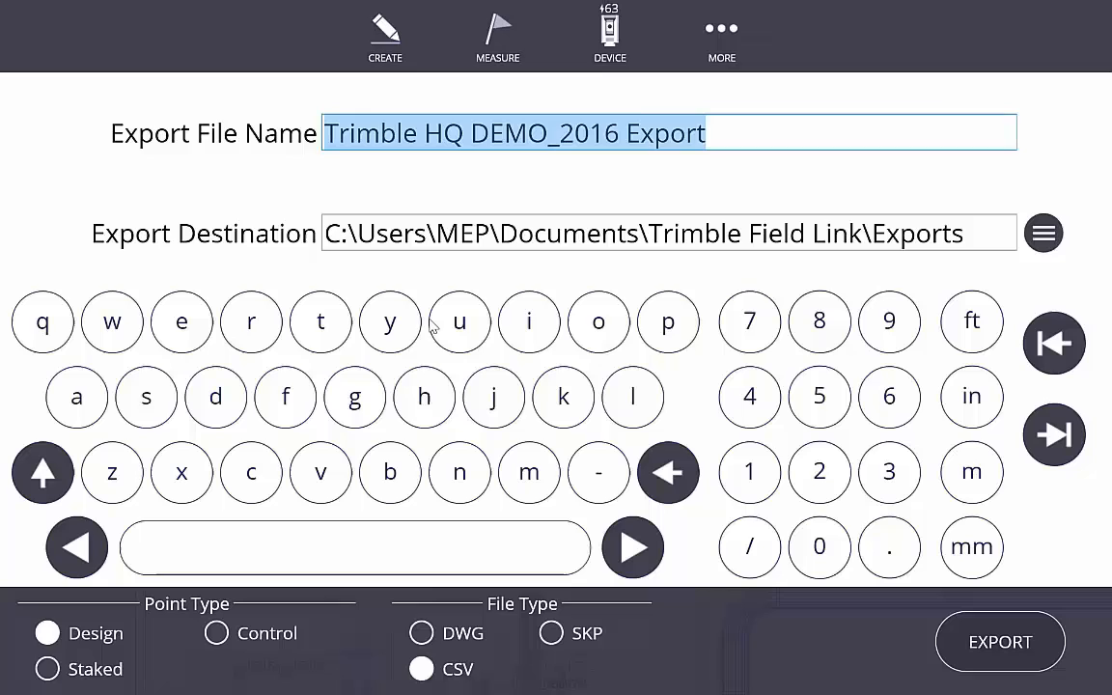
left_click(421, 633)
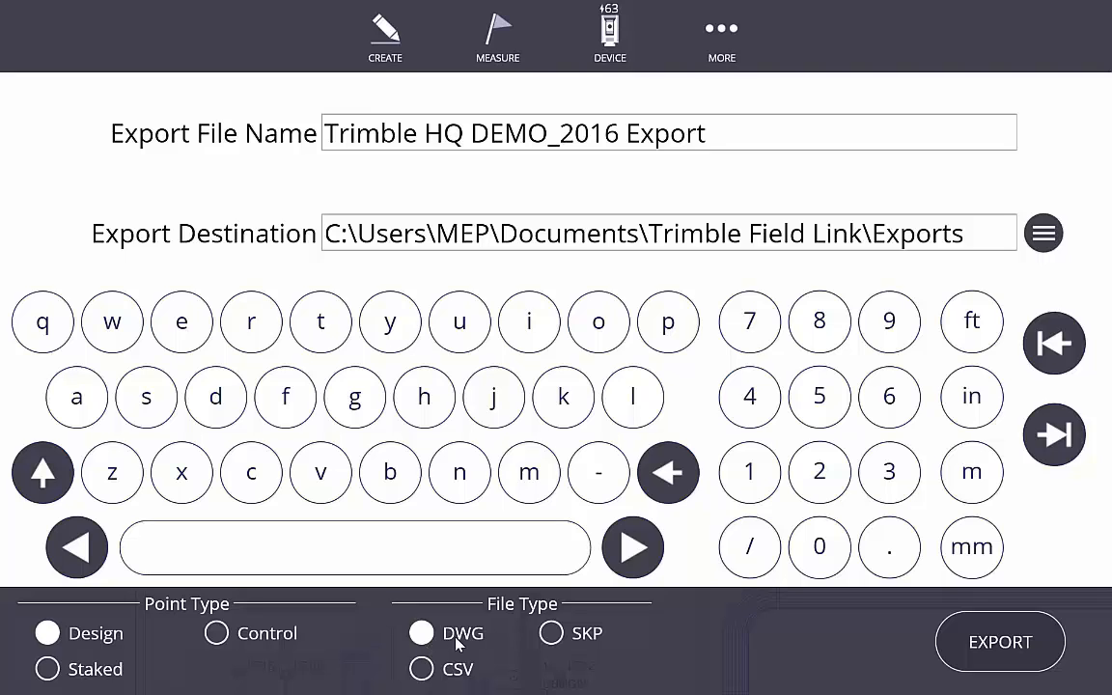
- Set Point Type to Staked and export the DWG to the Exports folder
left_click(47, 671)
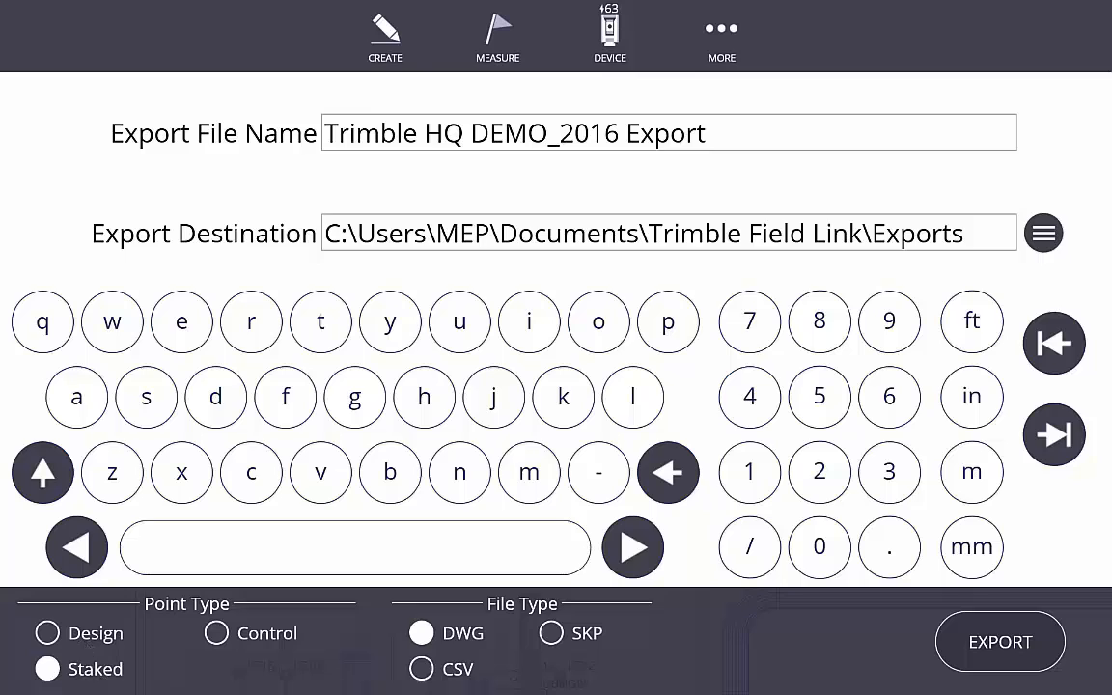
left_click(1016, 644)
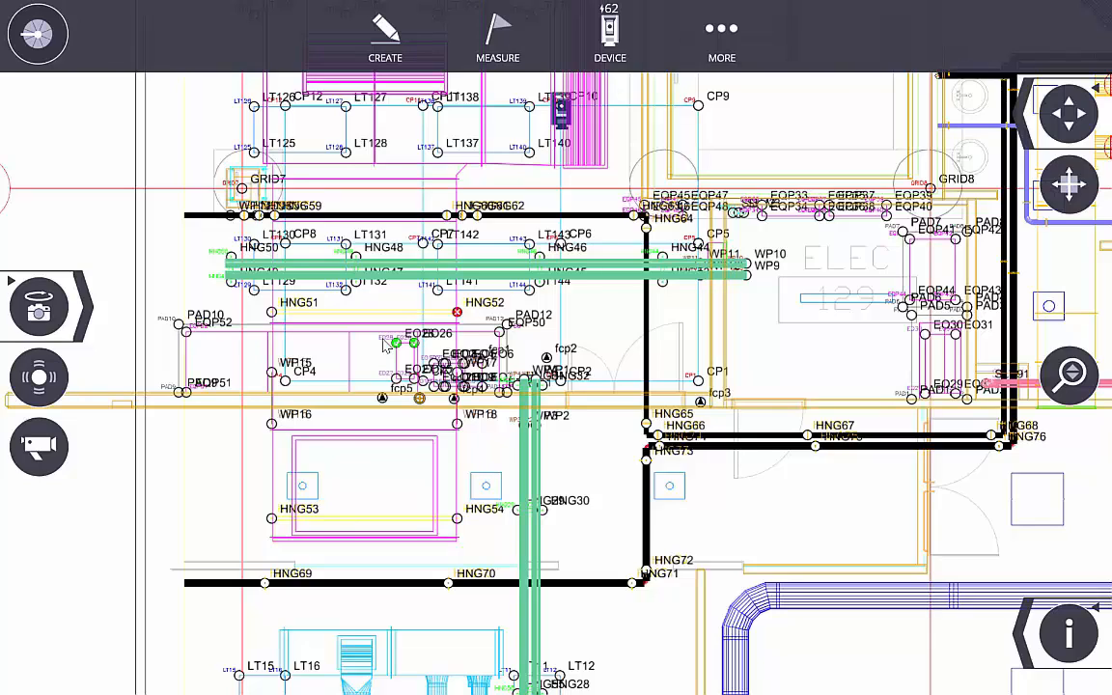
- Return to the floor-plan map, zoom in near HNG52, then zoom to the whole sheet
left_click(724, 31)
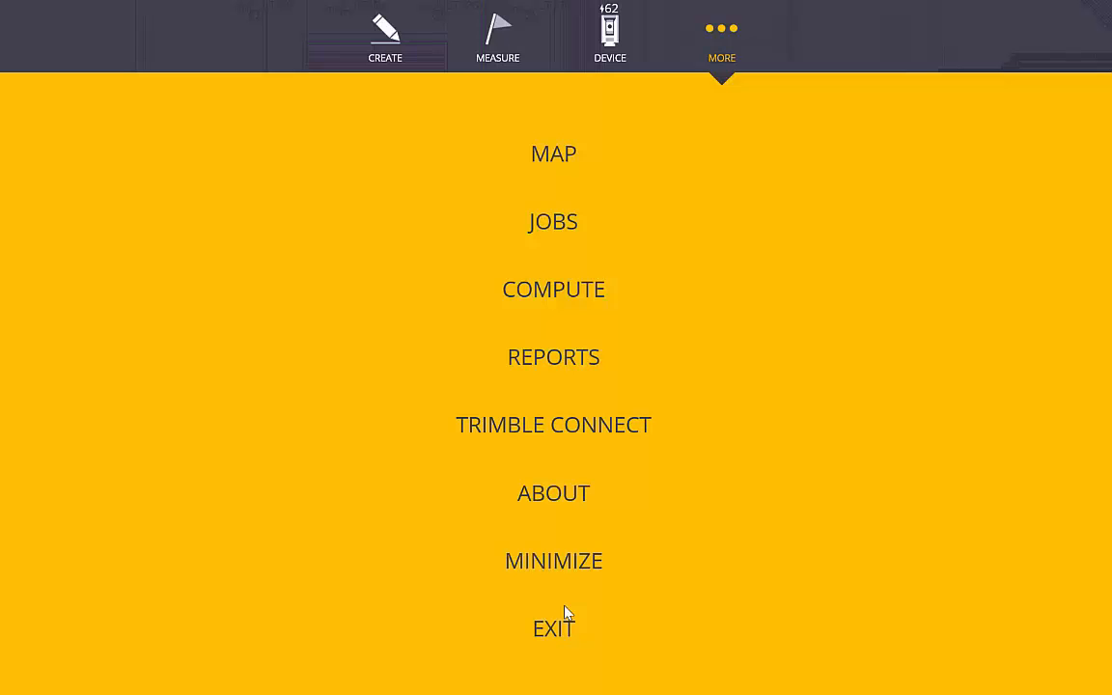
left_click(566, 165)
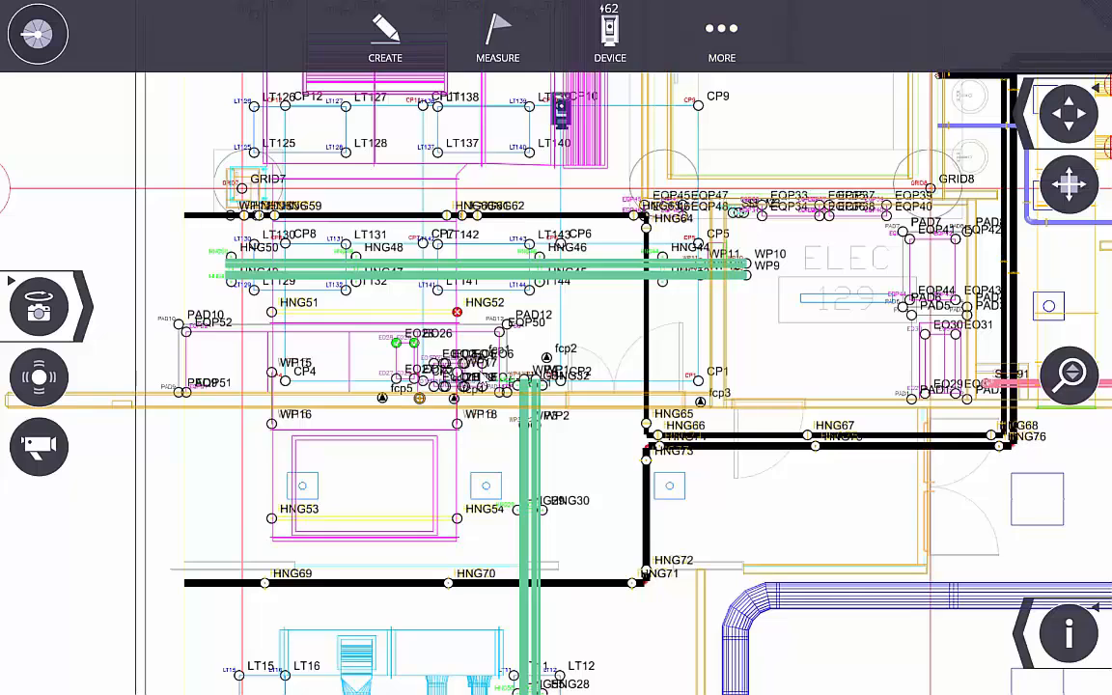
scroll(450, 345, "up", 5)
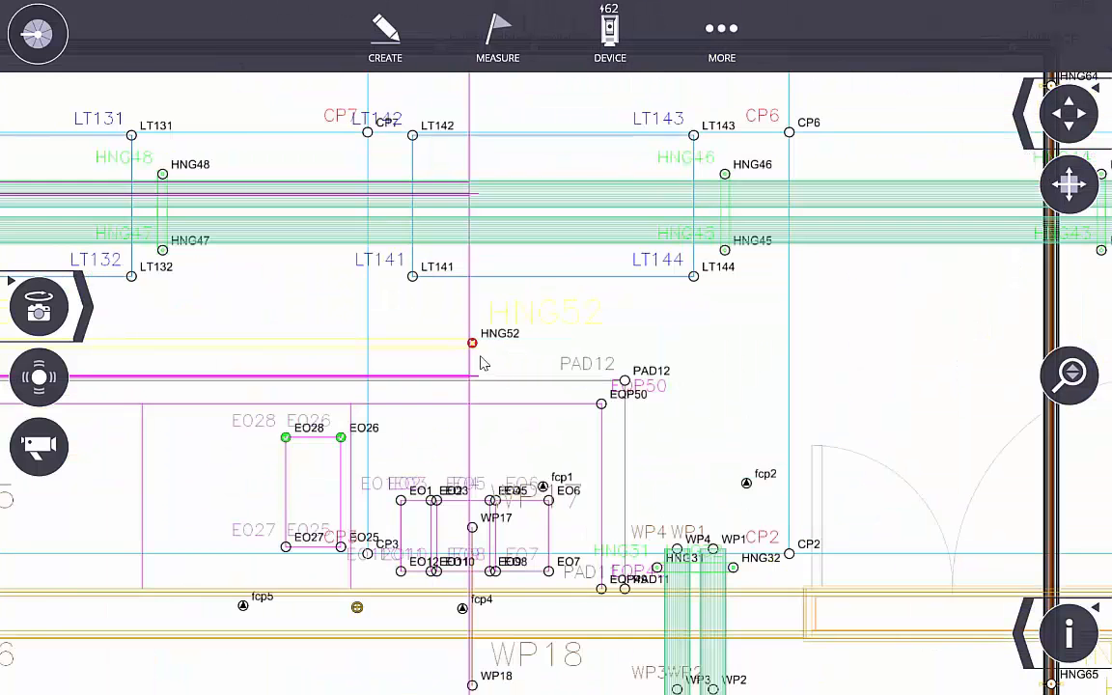
scroll(468, 347, "up", 5)
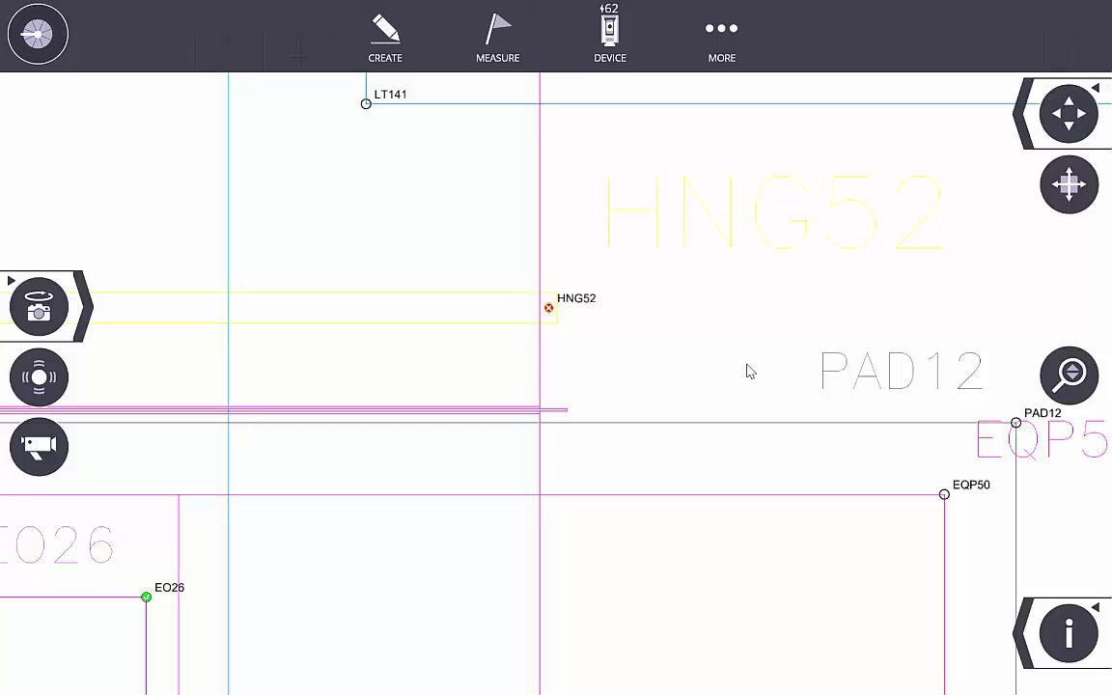
double_click(666, 415)
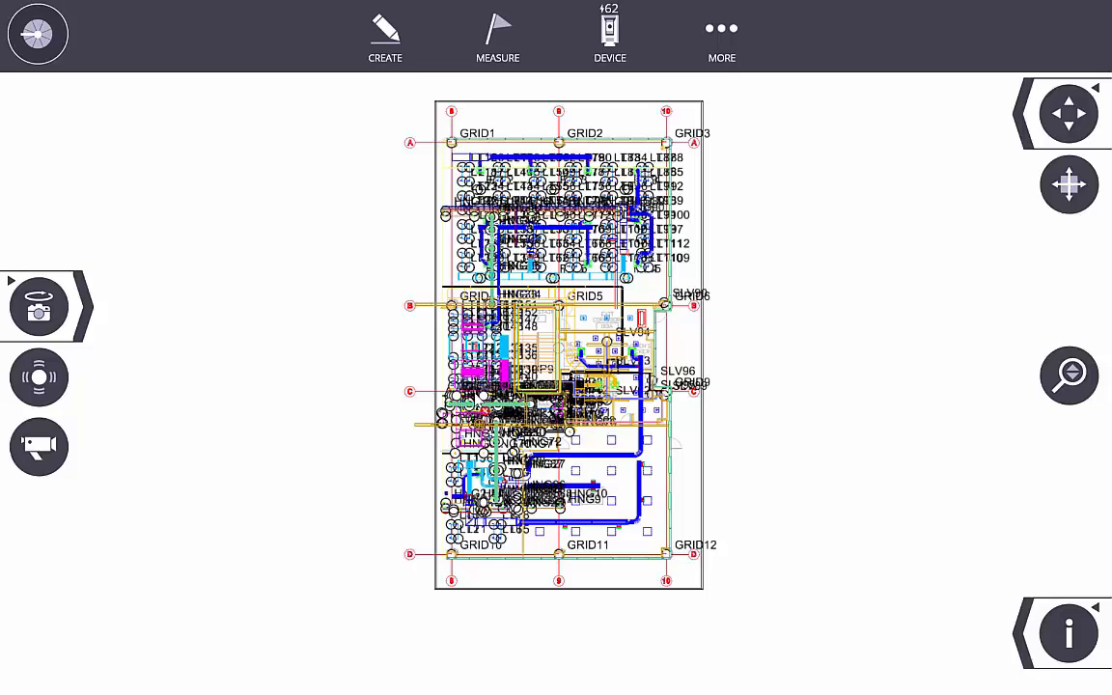
- Bring up the job Export options under Jobs
left_click(738, 38)
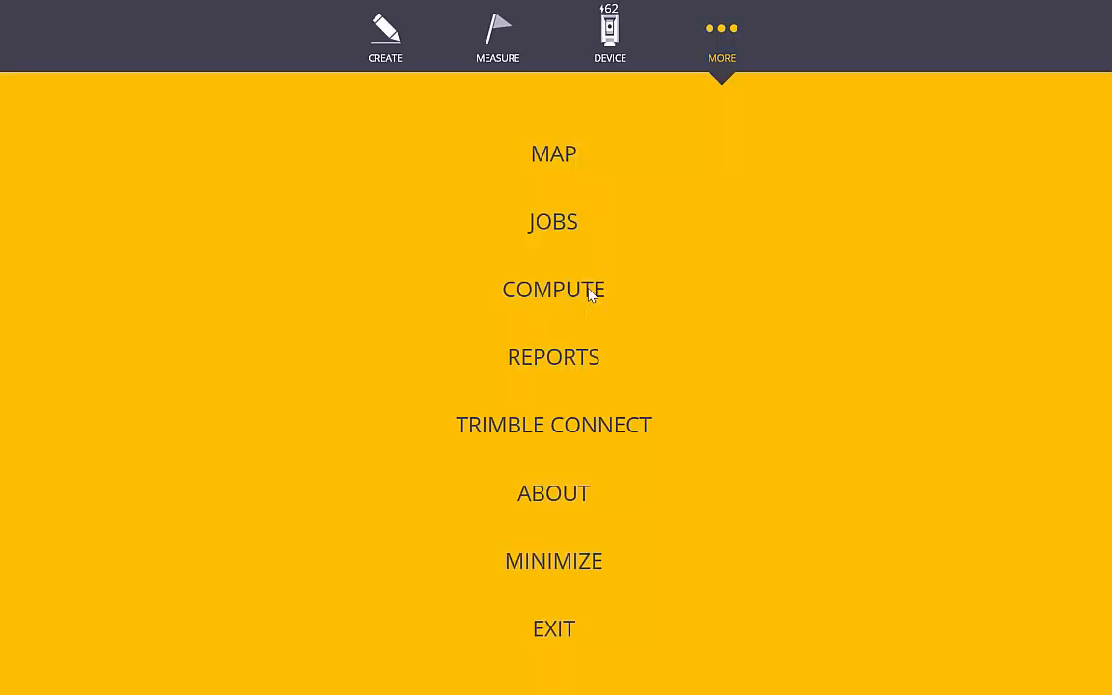
left_click(575, 232)
left_click(582, 481)
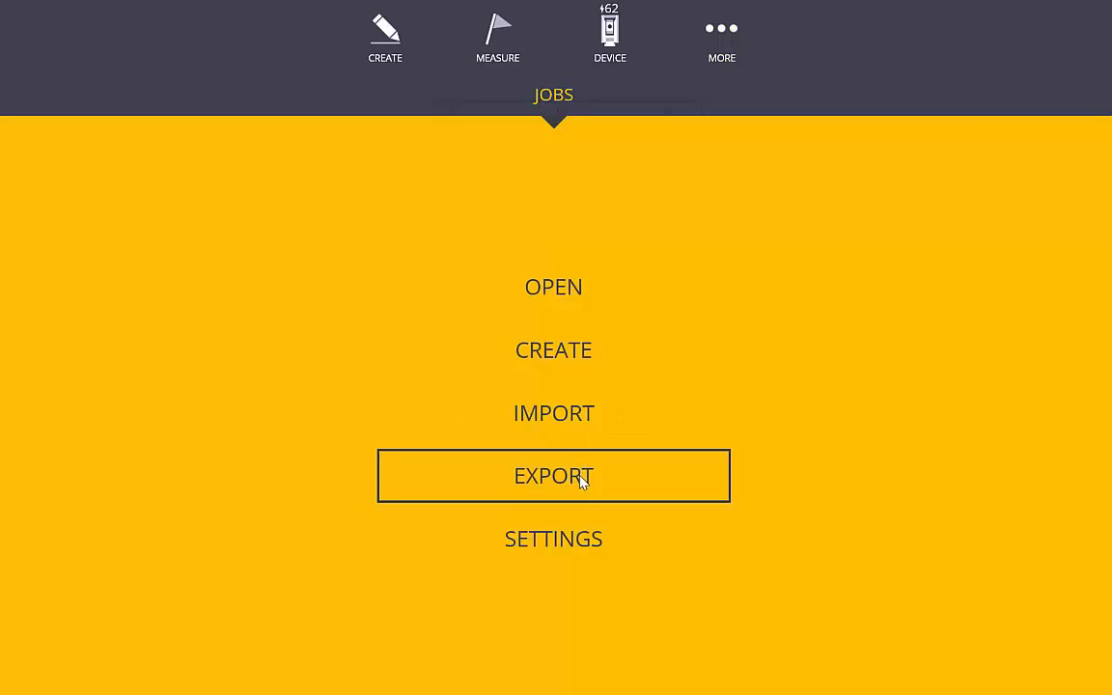